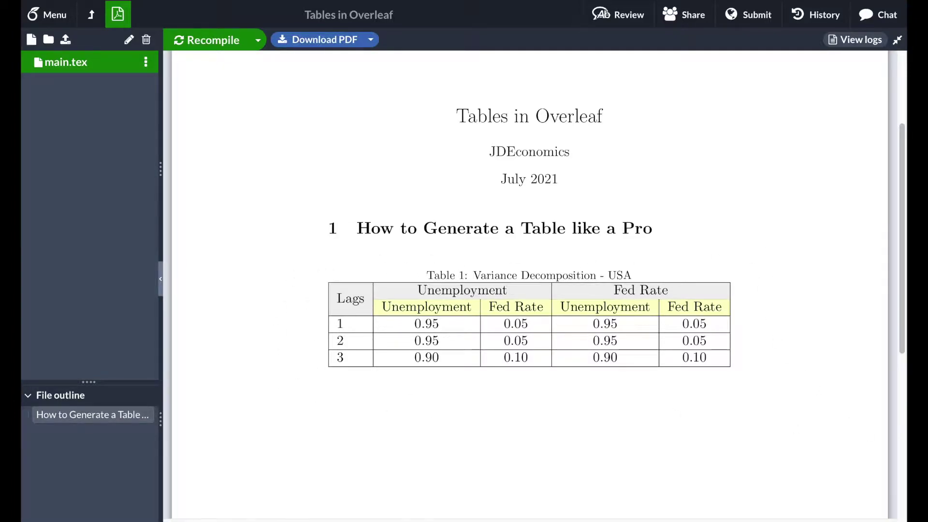
# - Show Overleaf's main.tex source beside the compiled variance-decomposition table PDF
pyautogui.click(898, 41)
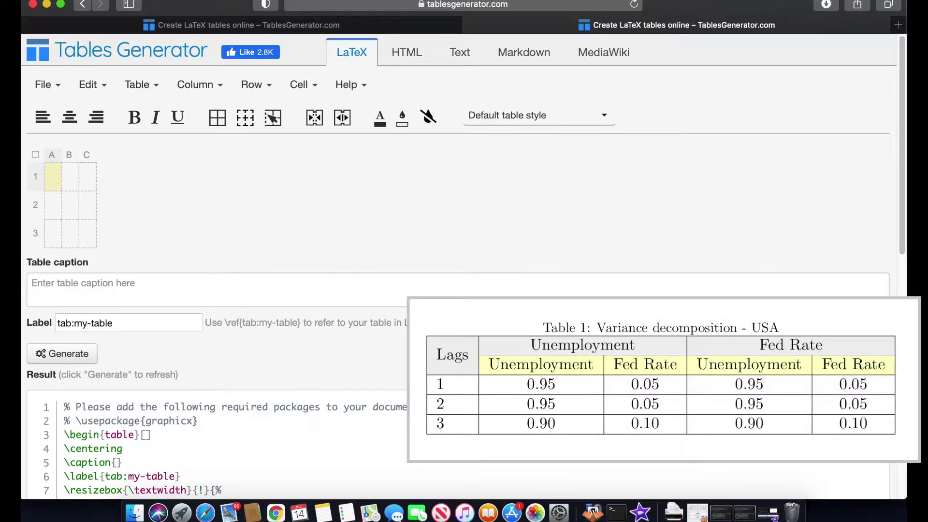
# - Create a new empty table with 5 rows and 5 columns from the File menu
pyautogui.click(56, 86)
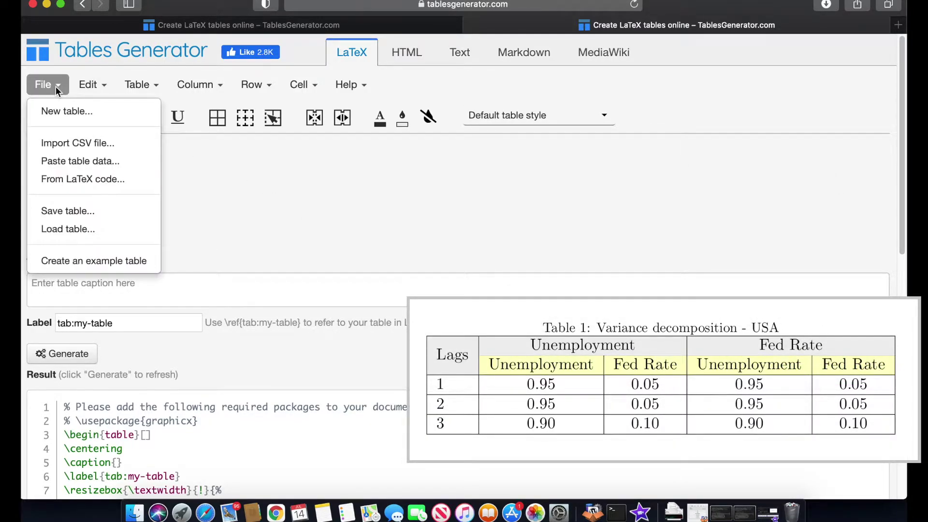
pyautogui.click(44, 111)
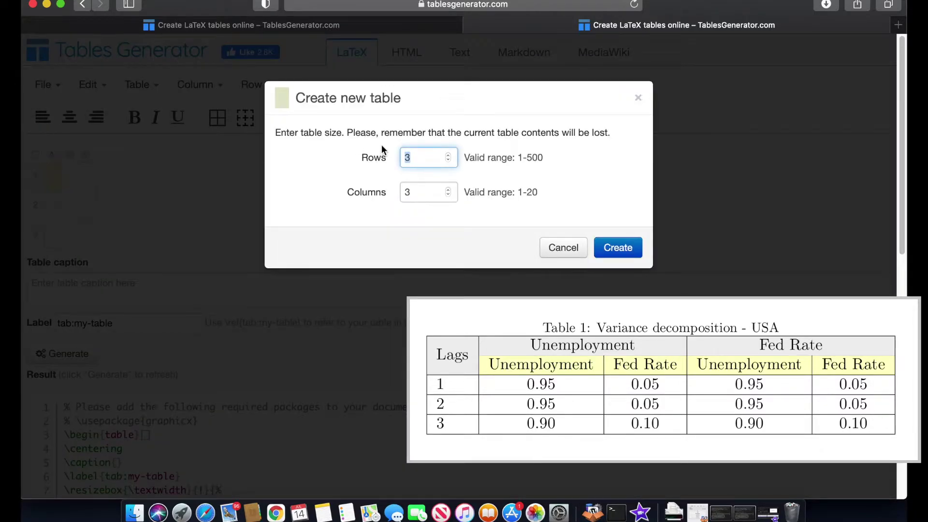
pyautogui.press('Tab')
pyautogui.write('5')
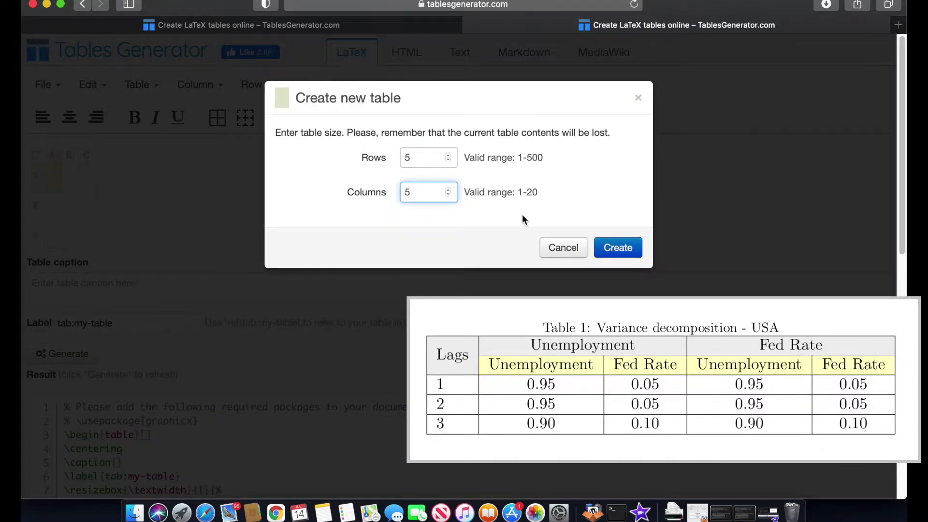
pyautogui.click(625, 249)
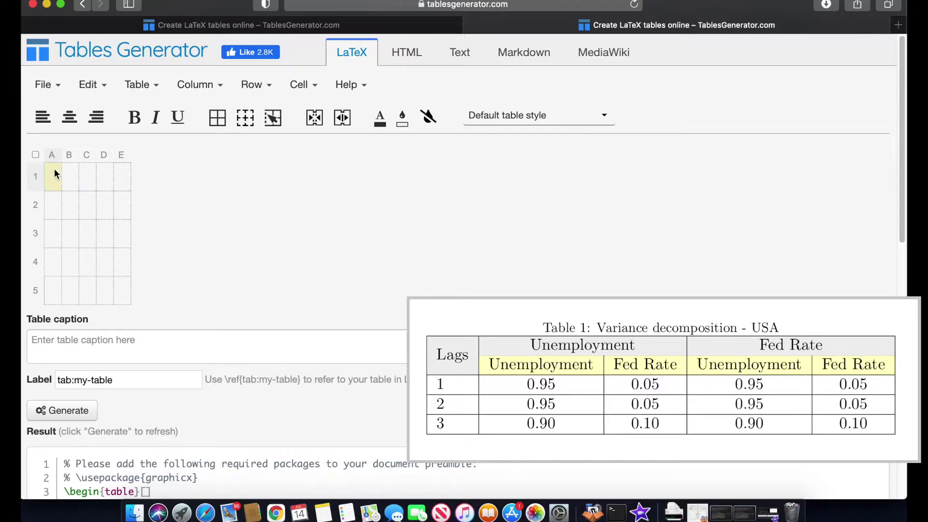
# - Add borders around every cell of the 5×5 grid
pyautogui.moveTo(105, 176); pyautogui.dragTo(122, 290)
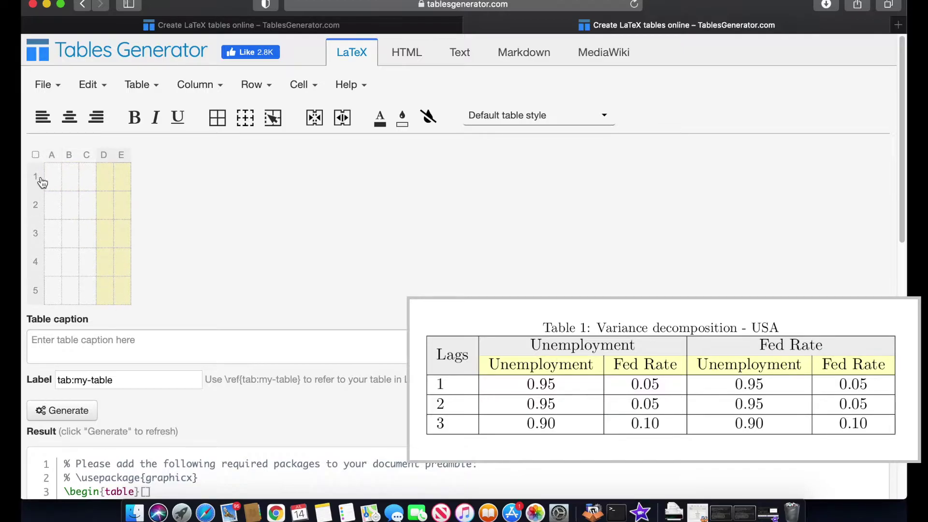
pyautogui.moveTo(48, 178); pyautogui.dragTo(127, 294)
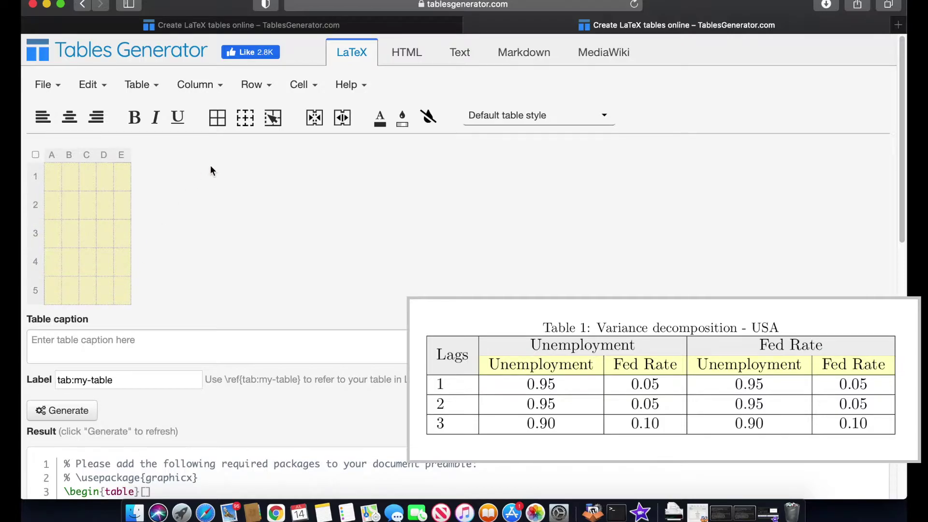
pyautogui.click(215, 123)
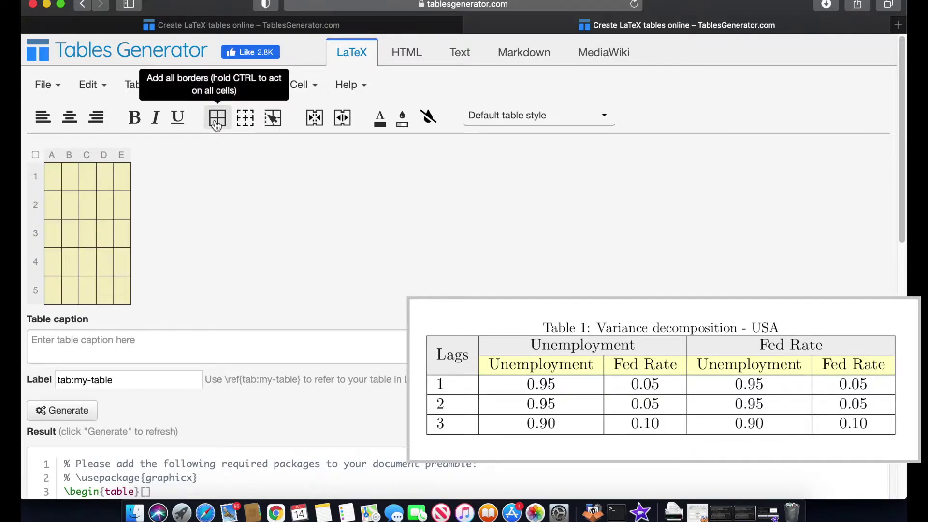
# - Merge B1–C1 and D1–E1 into wide headers and A1–A2 into one tall cell
pyautogui.moveTo(66, 175); pyautogui.dragTo(95, 178)
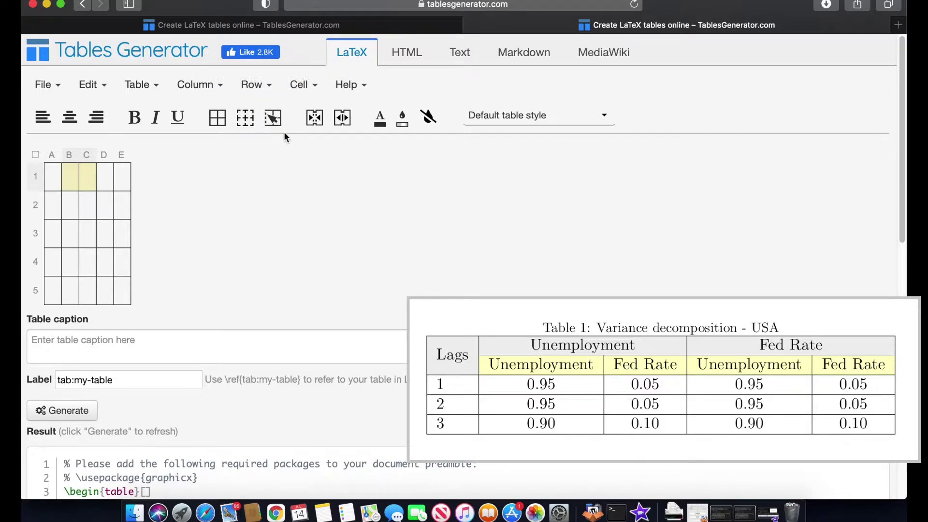
pyautogui.click(314, 126)
pyautogui.click(314, 117)
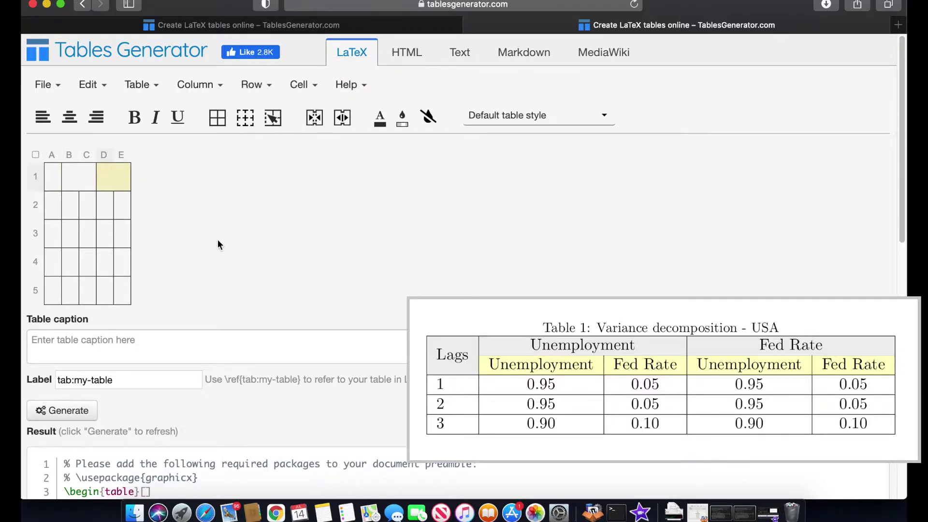
pyautogui.moveTo(55, 178); pyautogui.dragTo(52, 203)
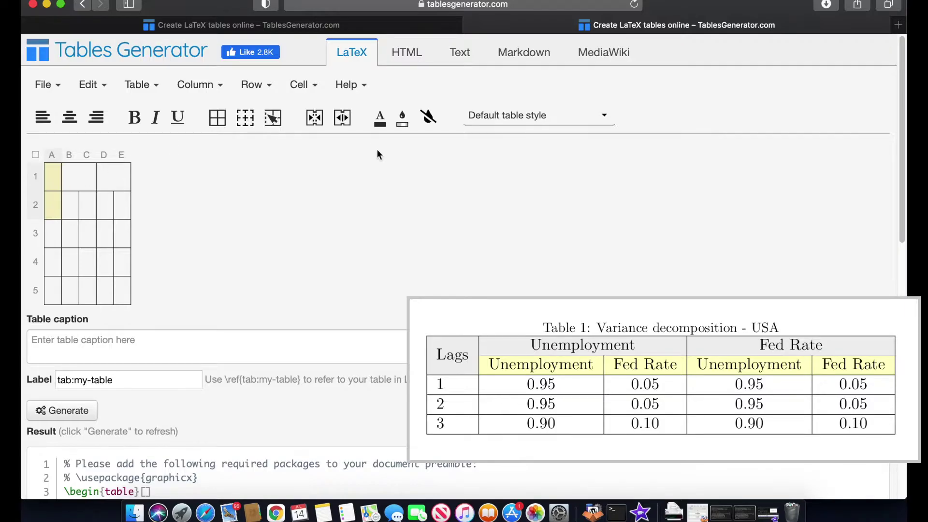
pyautogui.click(314, 117)
# - Label the merged A1:A2 cell 'lags'
pyautogui.click(75, 201)
pyautogui.click(49, 187)
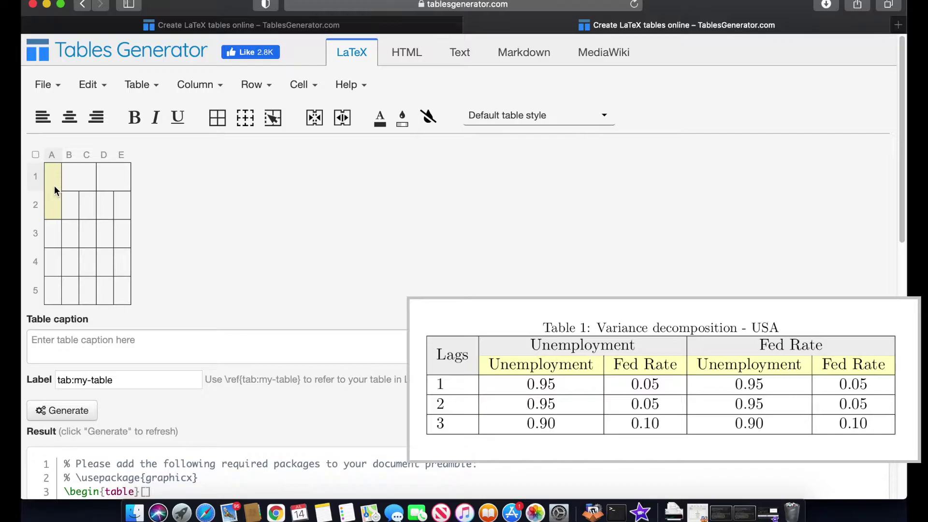
pyautogui.write('lags')
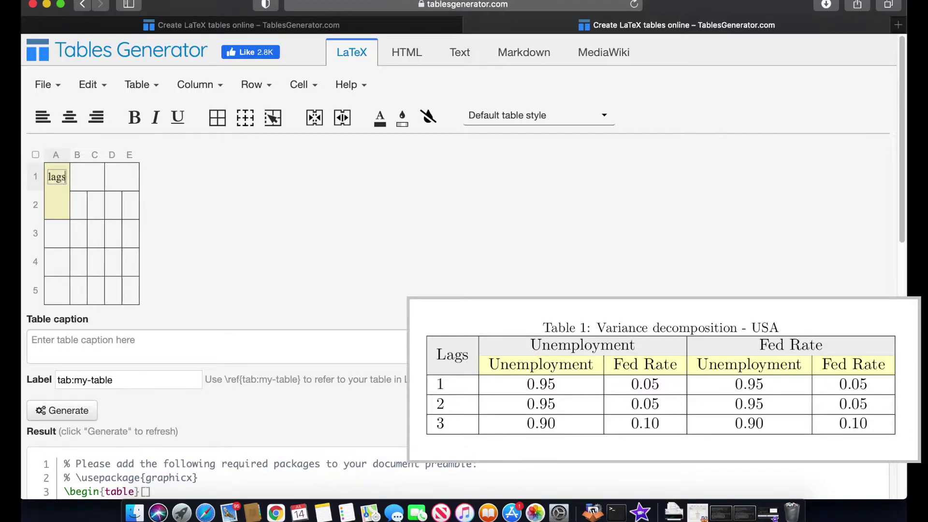
pyautogui.click(98, 181)
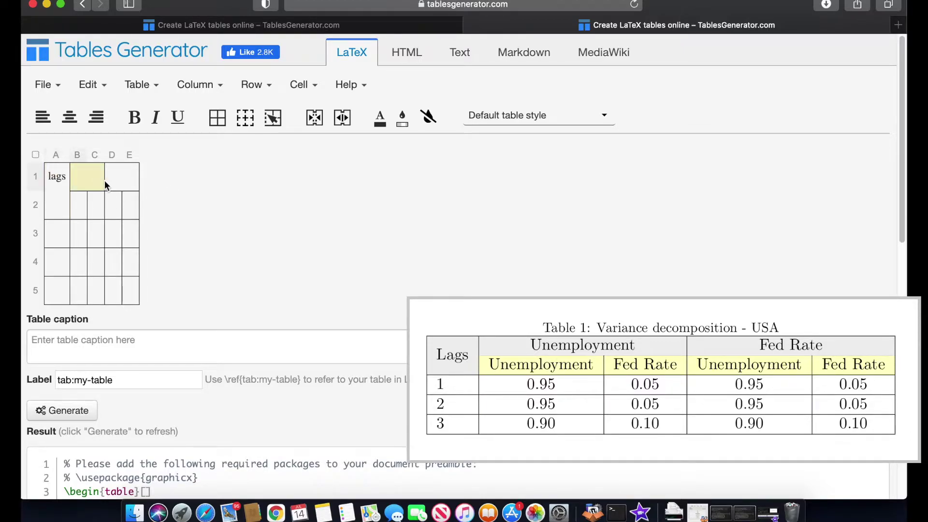
# - Give the top header cells a light-grey background
pyautogui.moveTo(82, 179); pyautogui.dragTo(127, 178)
pyautogui.keyDown('ctrl'); pyautogui.click(55, 176); pyautogui.keyUp('ctrl')
pyautogui.press('Escape')
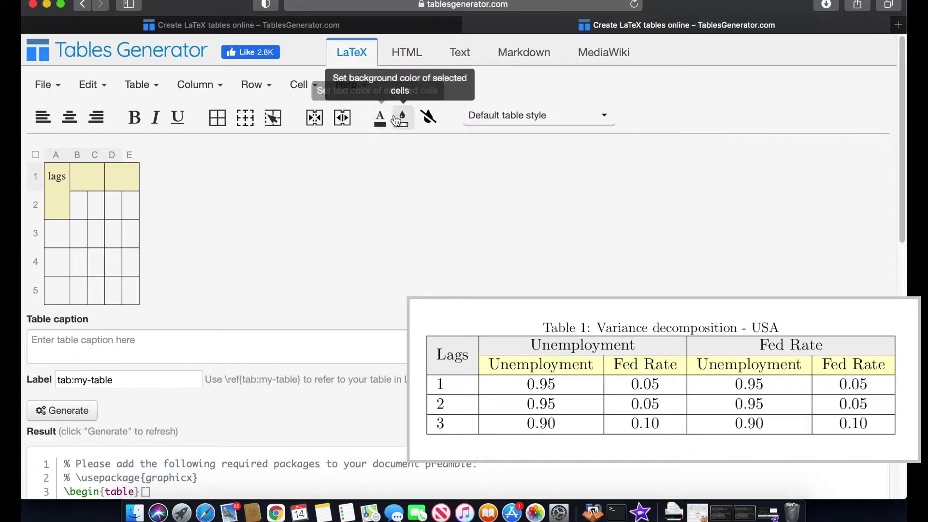
pyautogui.click(399, 120)
pyautogui.click(412, 167)
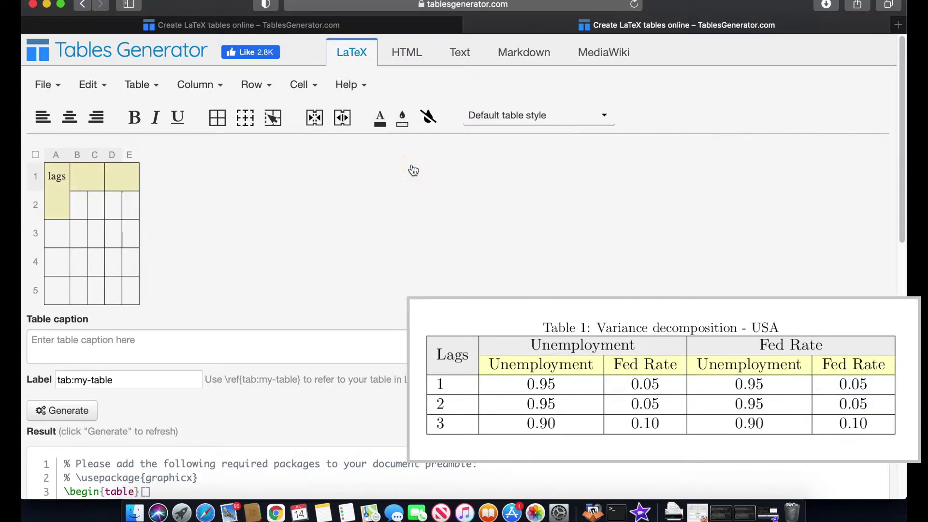
# - Shade subheader cells B2 to E2 light yellow and check the colours
pyautogui.moveTo(78, 213); pyautogui.dragTo(133, 202)
pyautogui.click(404, 124)
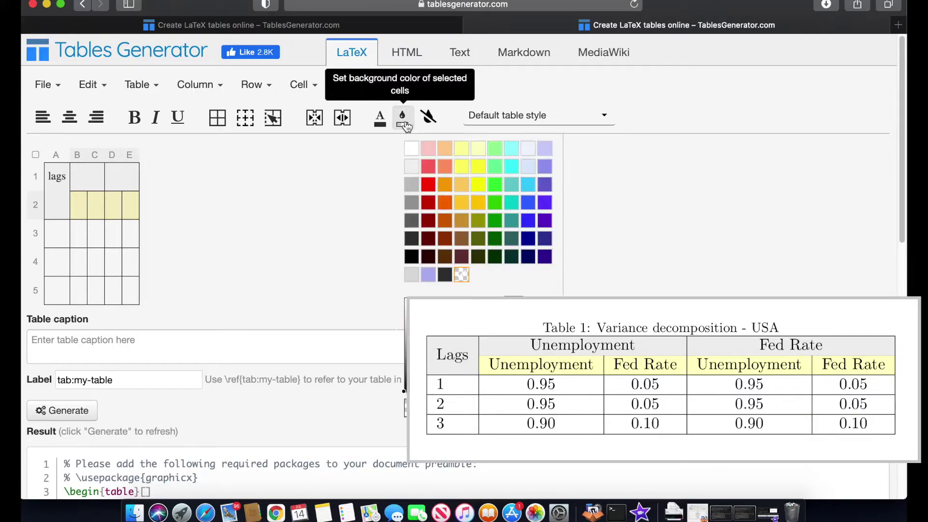
pyautogui.click(479, 155)
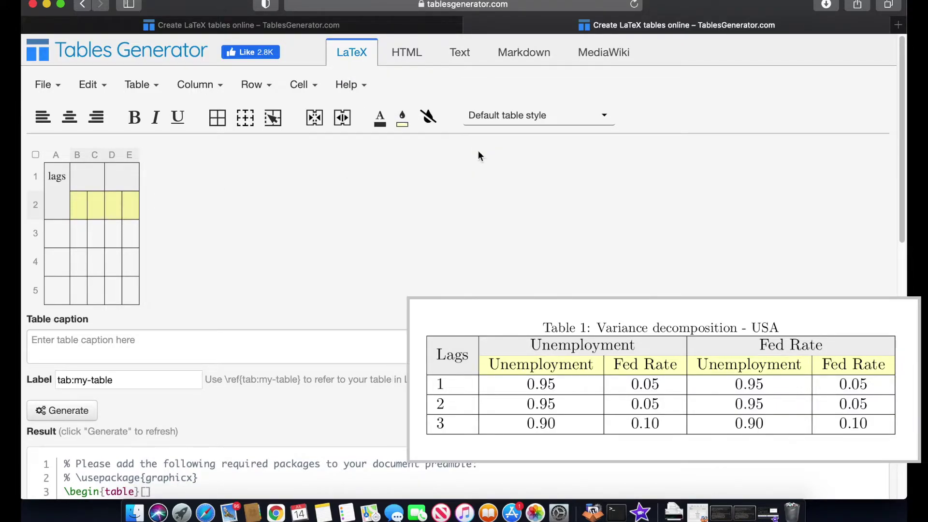
pyautogui.click(124, 246)
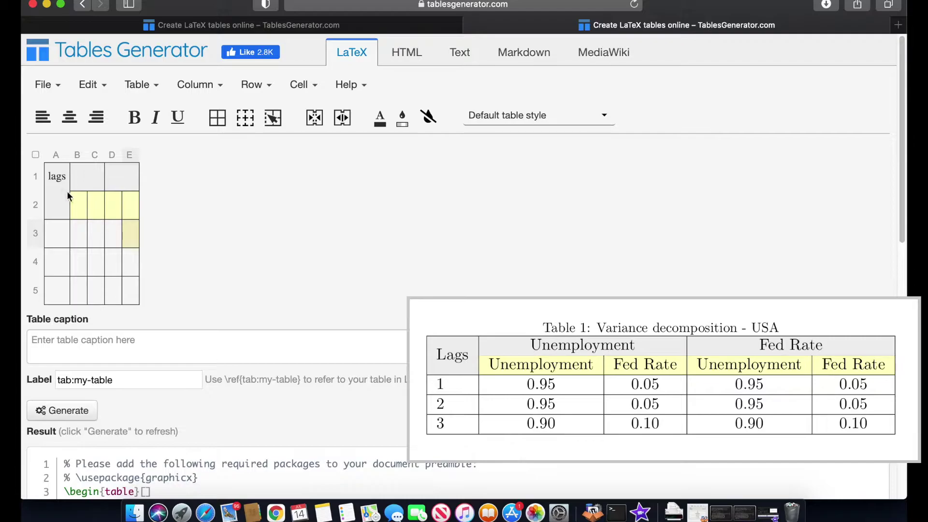
pyautogui.moveTo(58, 178); pyautogui.dragTo(130, 293)
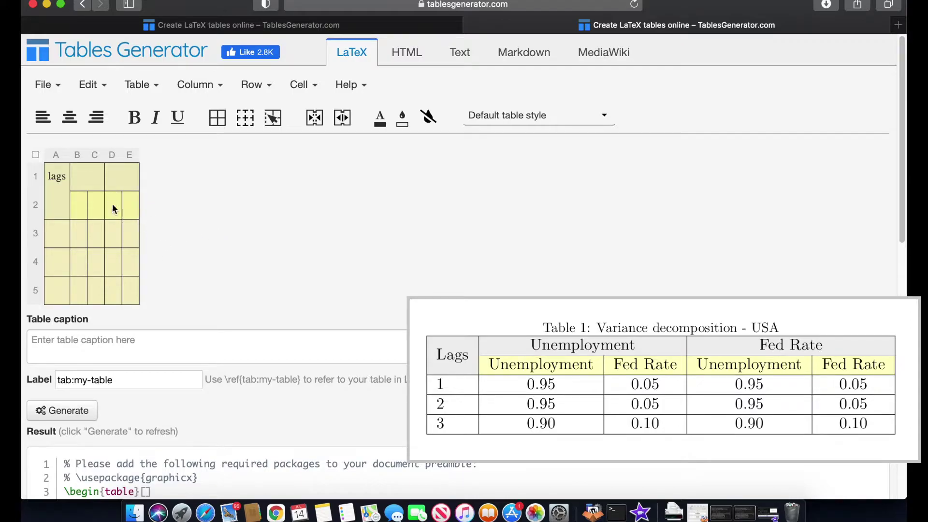
pyautogui.moveTo(112, 204); pyautogui.dragTo(94, 216)
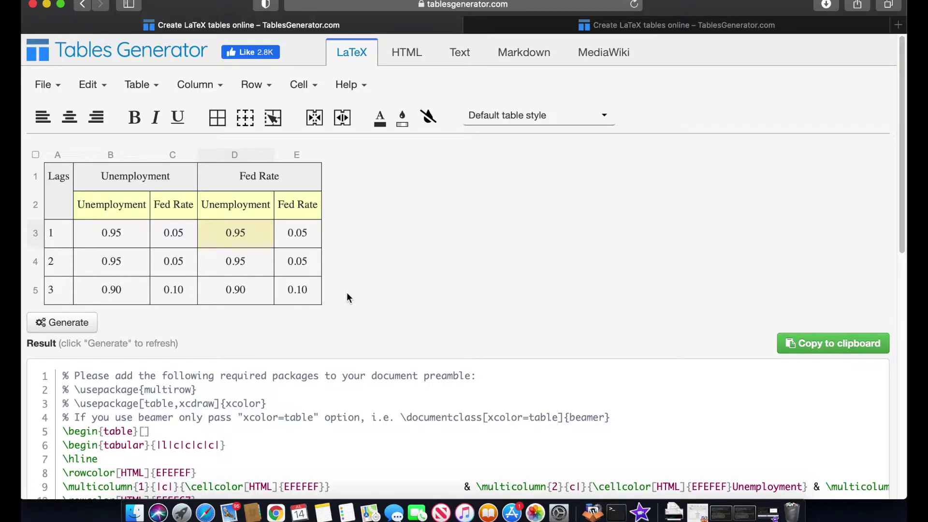
# - Scroll through the generated 16-line LaTeX code to review it
pyautogui.scroll(-5, 346, 292)
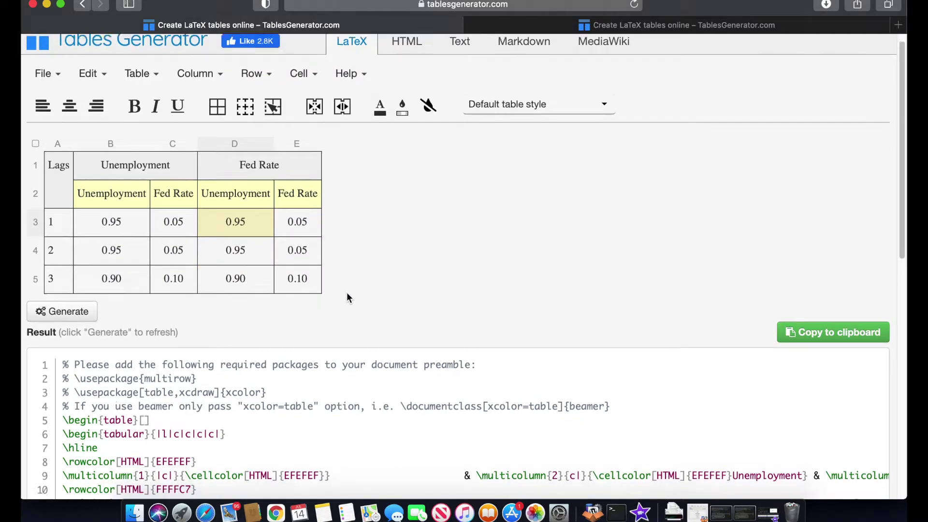
pyautogui.scroll(-8, 351, 295)
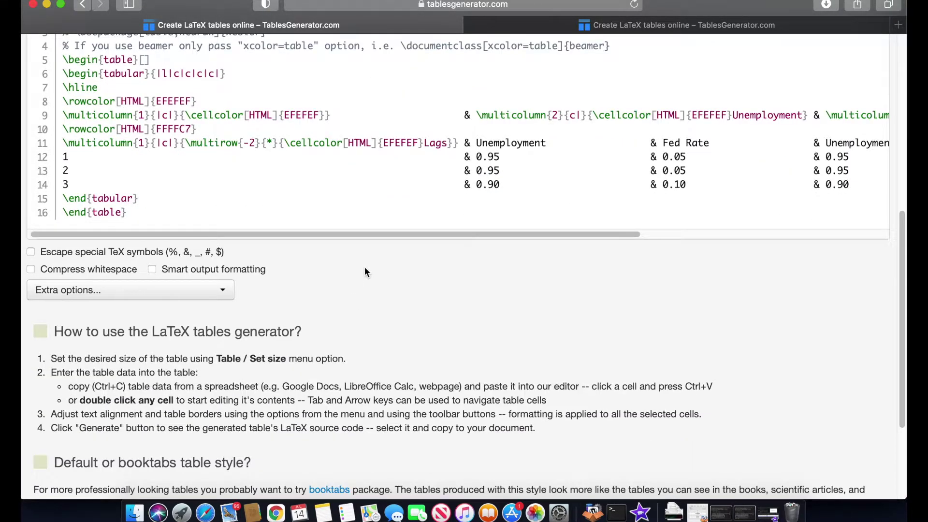
pyautogui.scroll(2, 354, 284)
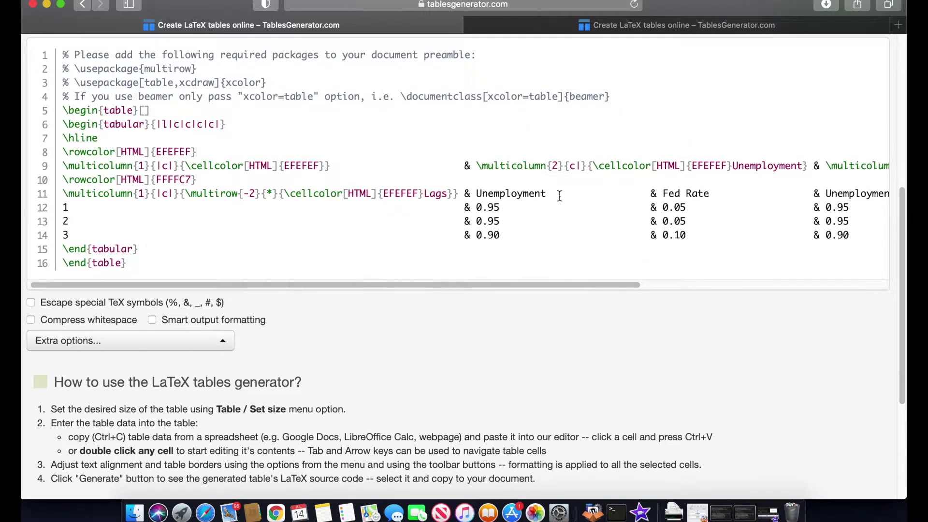
pyautogui.scroll(1, 203, 223)
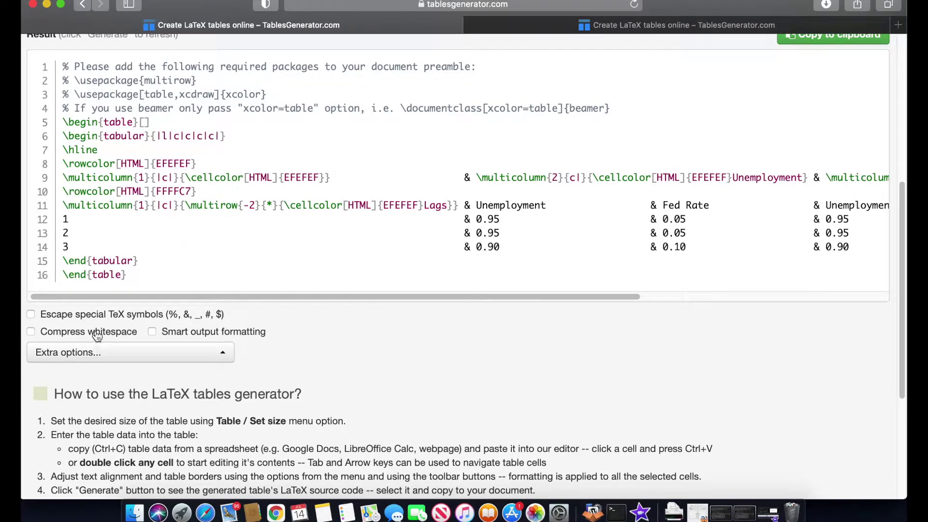
# - Make the generated LaTeX code compact and place the caption above the table
pyautogui.click(30, 333)
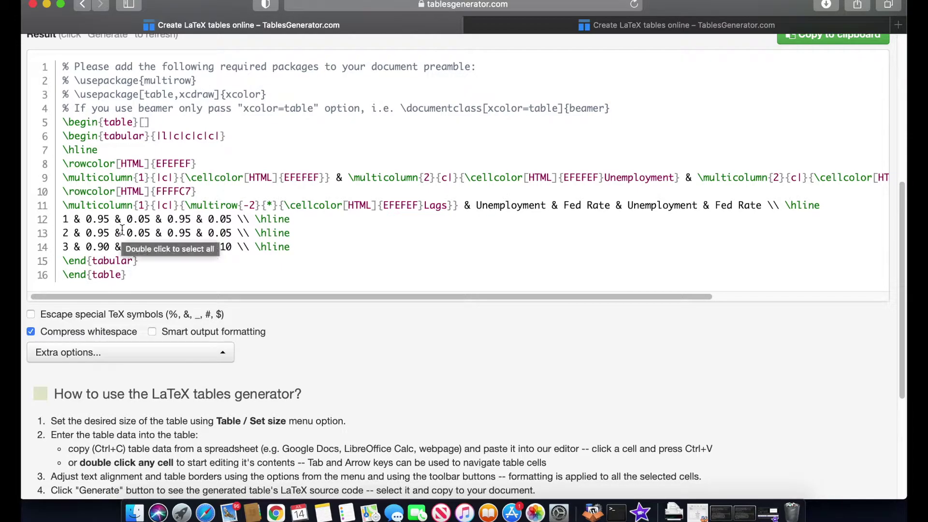
pyautogui.click(104, 353)
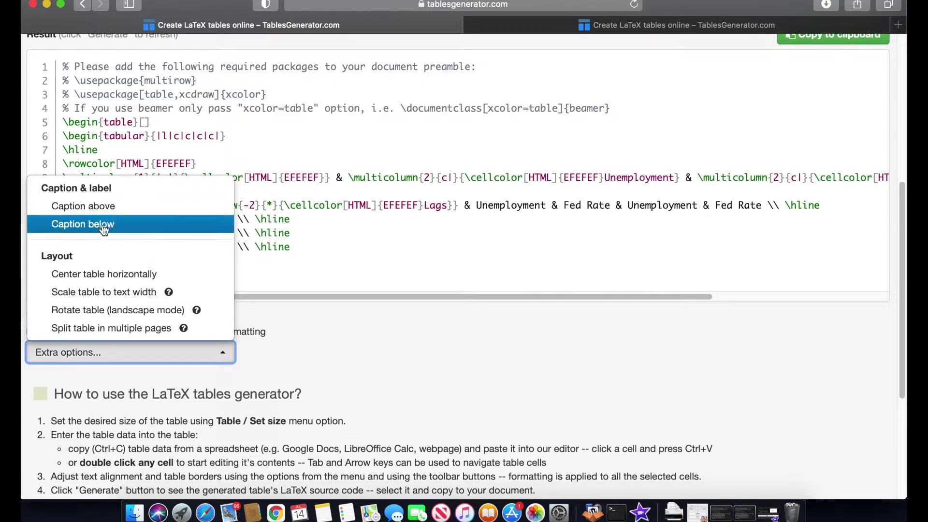
pyautogui.click(102, 208)
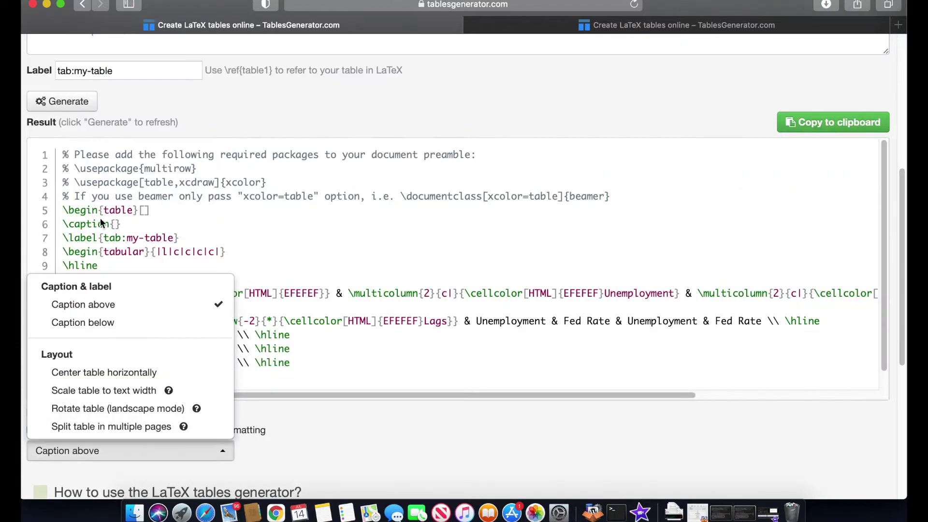
pyautogui.click(164, 102)
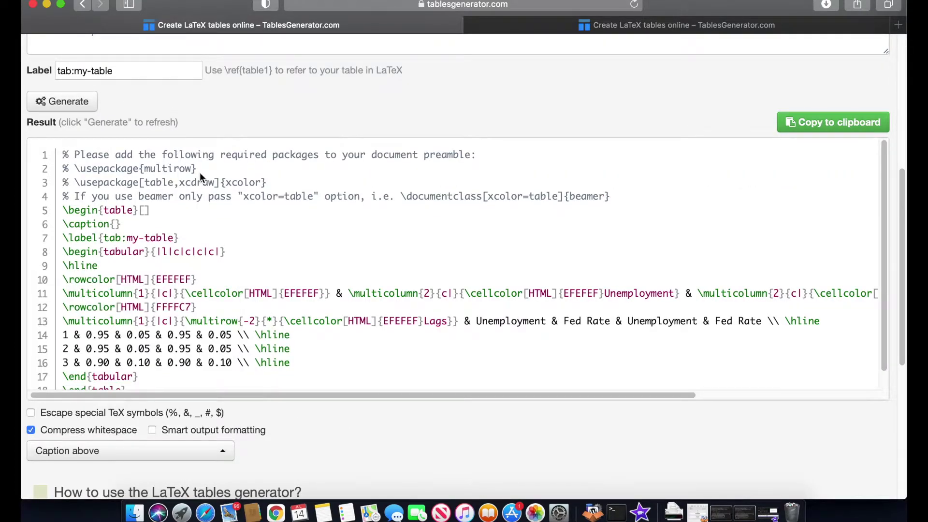
# - Enter the table caption 'Variance decomposition - USA' and open the caption and layout options
pyautogui.scroll(2, 200, 175)
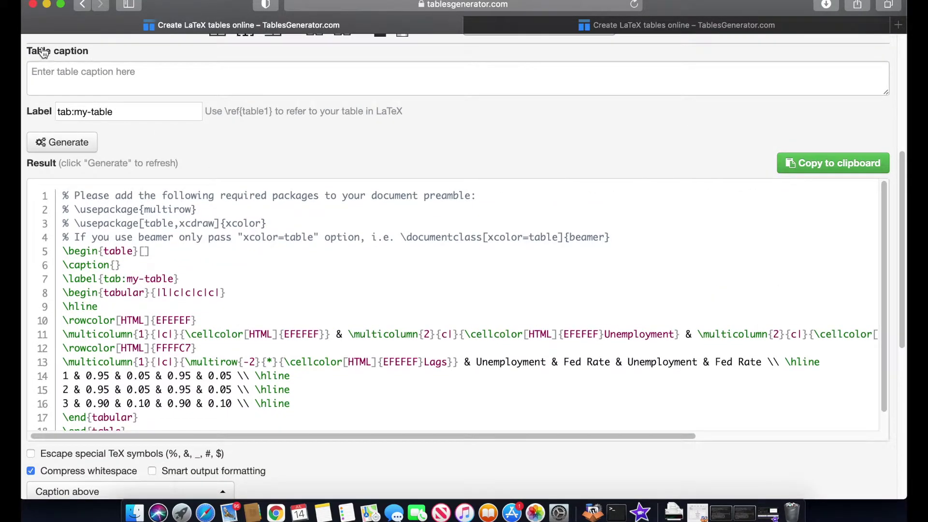
pyautogui.click(99, 76)
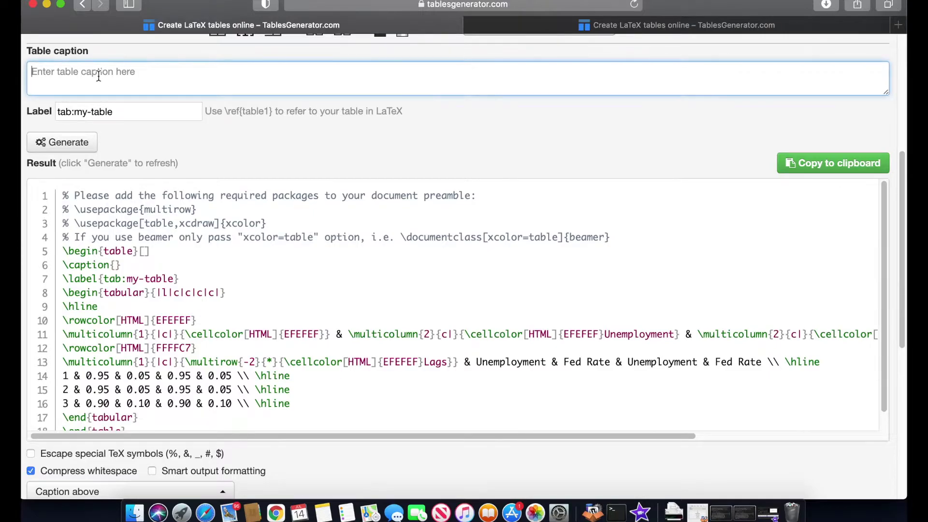
pyautogui.write('Variance decomposition')
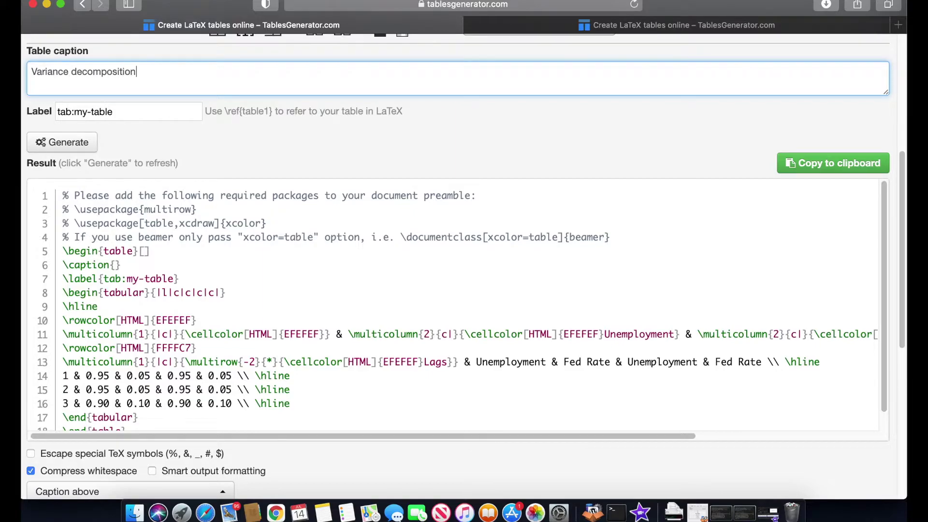
pyautogui.write(' - USA')
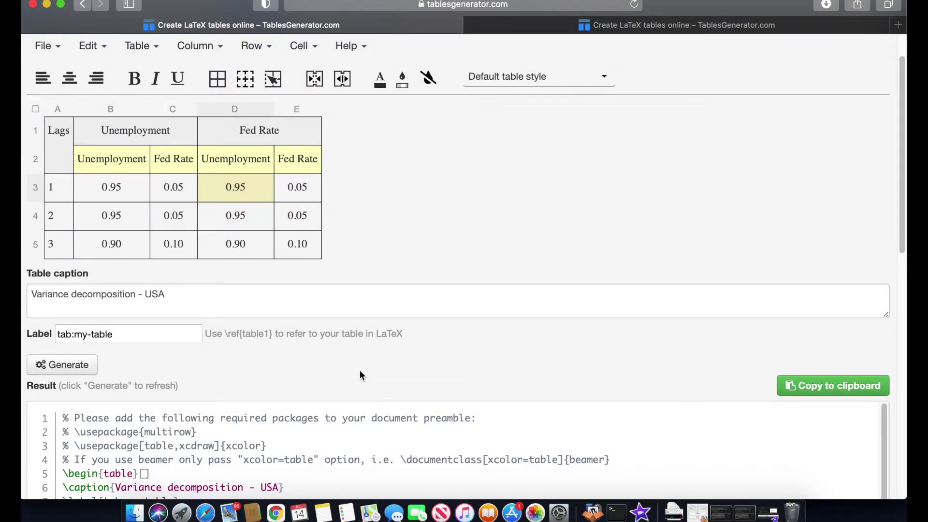
pyautogui.scroll(-12, 360, 369)
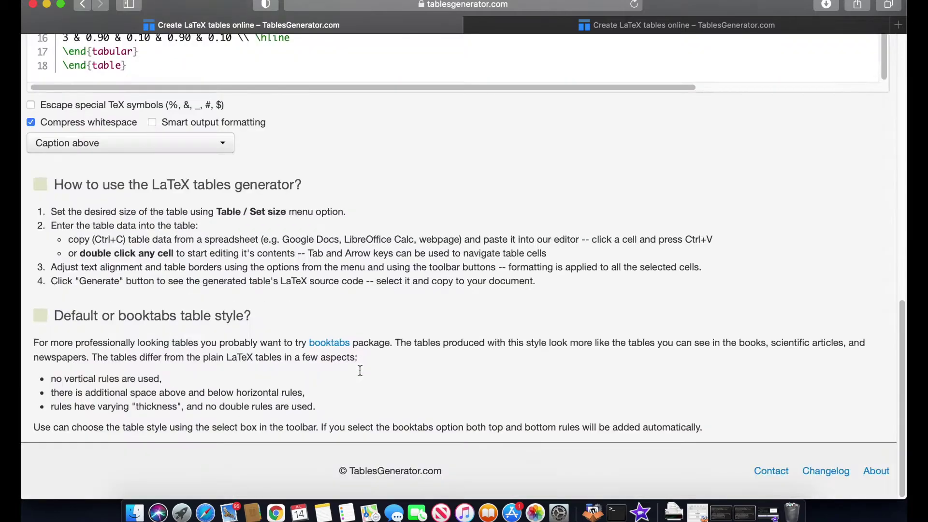
pyautogui.click(178, 145)
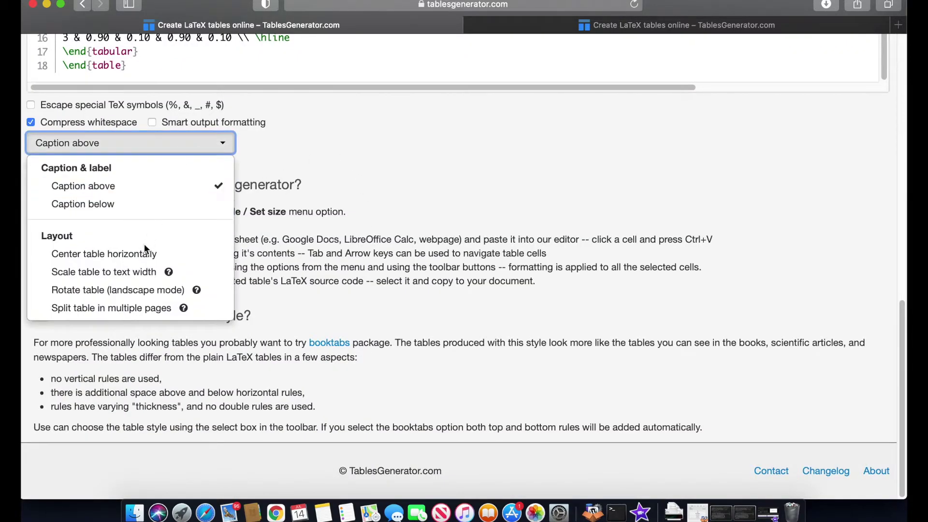
# - Tick 'Center table horizontally' and 'Scale table to text width' in the layout options
pyautogui.click(134, 259)
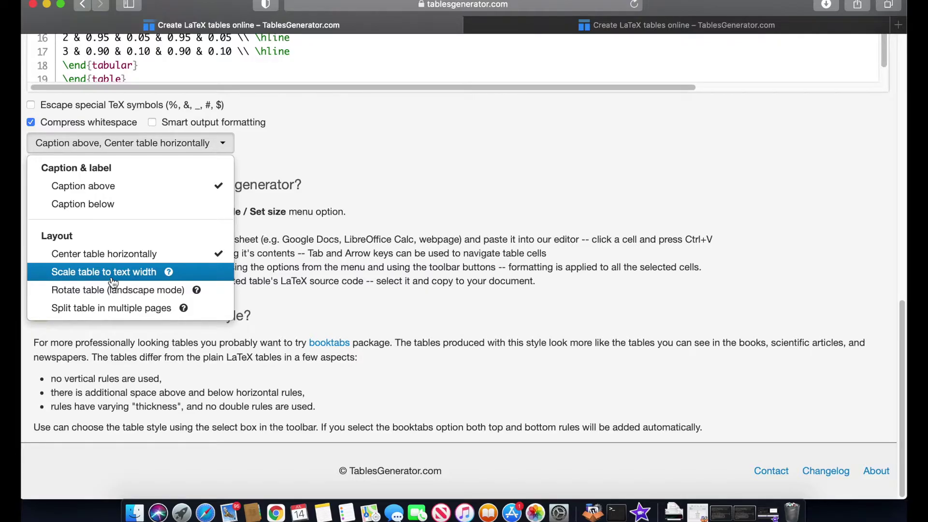
pyautogui.click(113, 275)
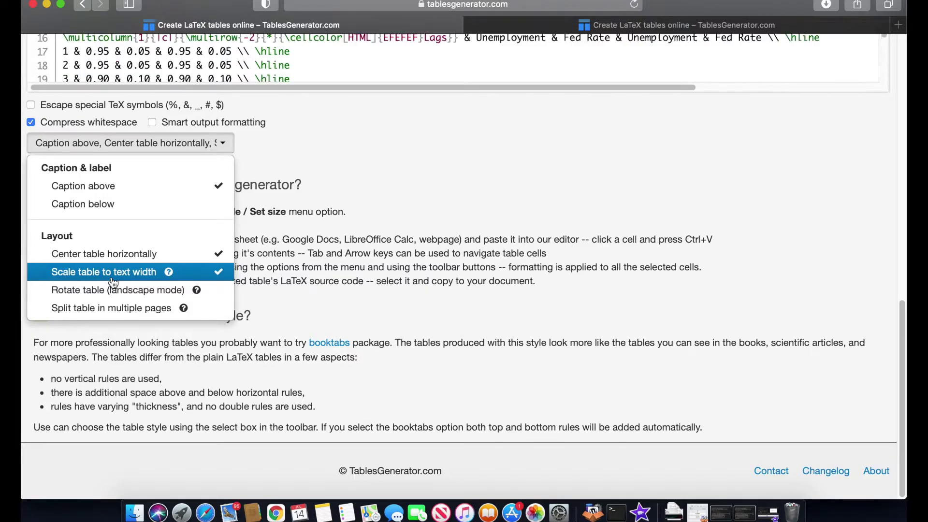
pyautogui.click(500, 218)
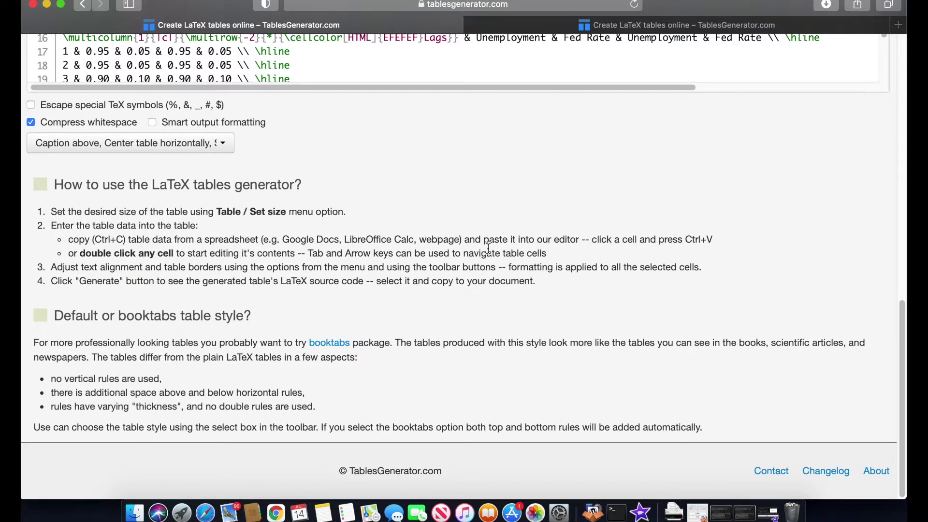
pyautogui.scroll(1, 488, 248)
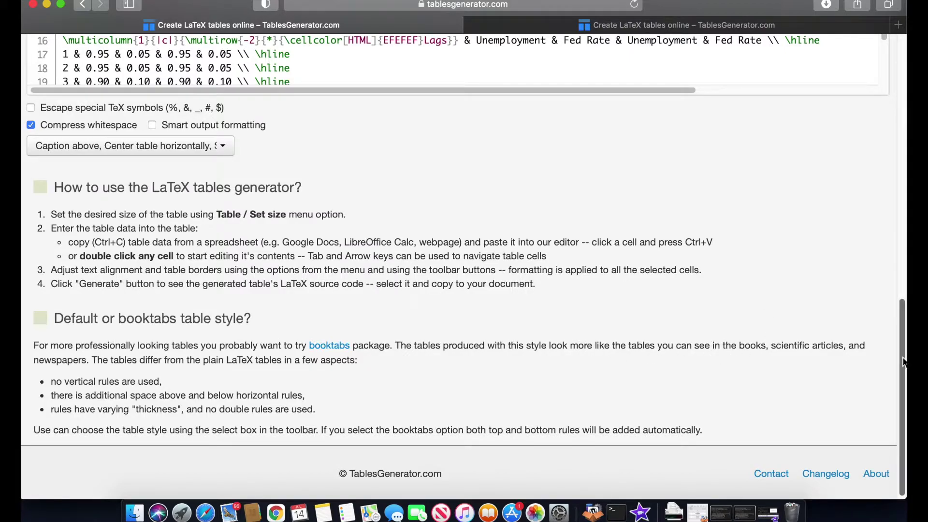
pyautogui.moveTo(902, 362); pyautogui.dragTo(886, 68)
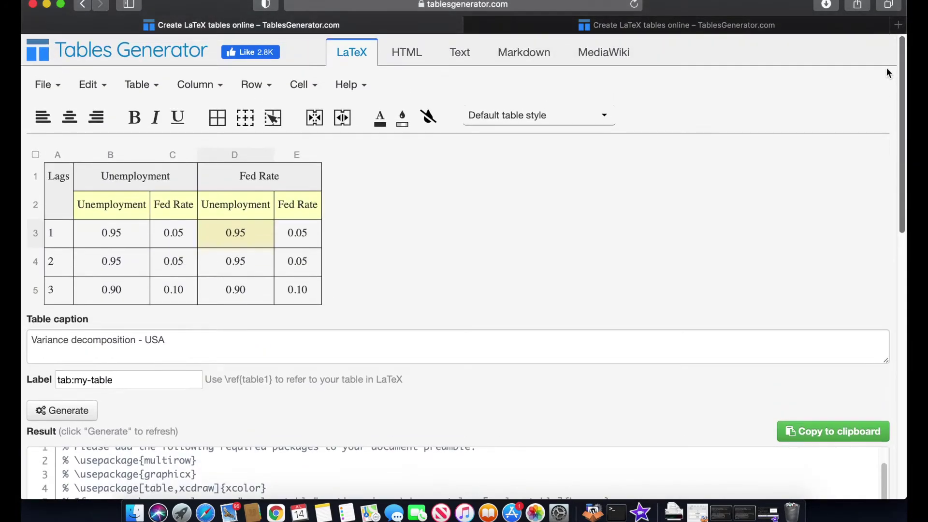
# - Keep the Default style, relabel the table table1, regenerate and copy the LaTeX code
pyautogui.click(610, 118)
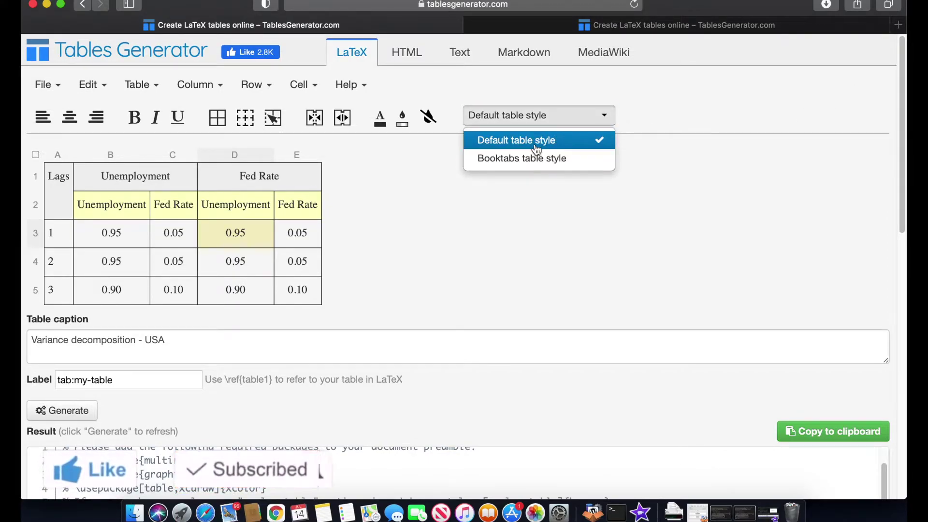
pyautogui.click(532, 145)
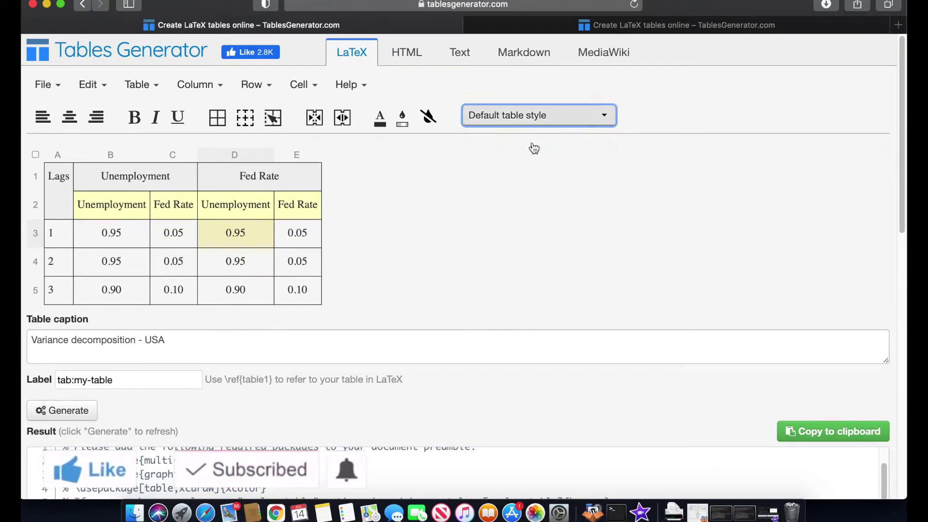
pyautogui.tripleClick(127, 381)
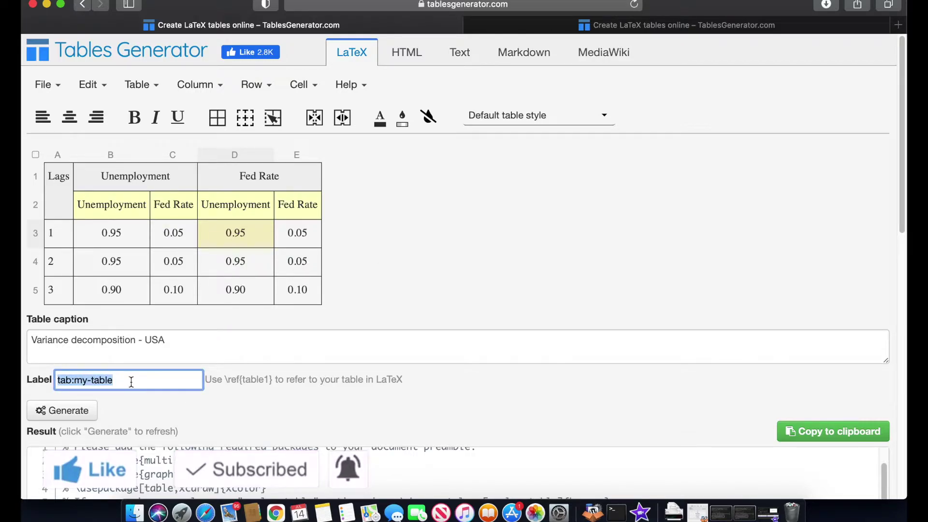
pyautogui.press('BackSpace')
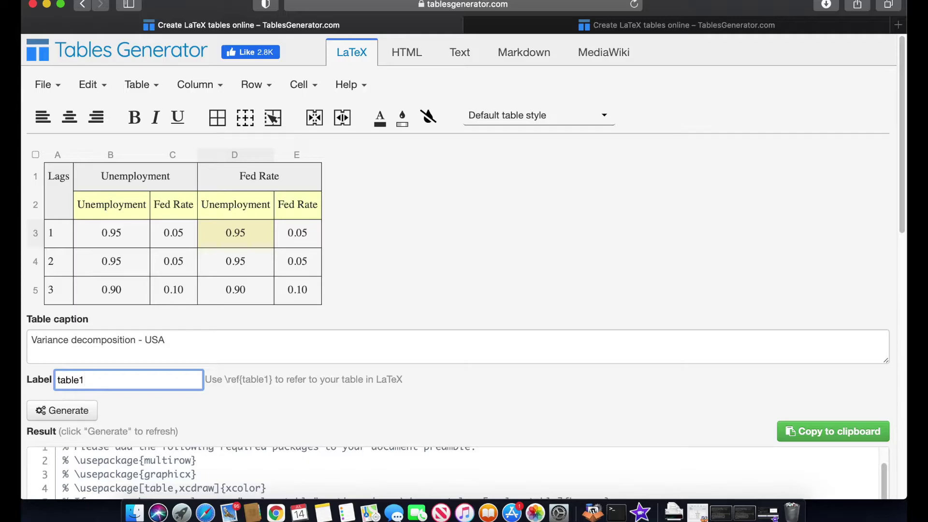
pyautogui.click(75, 416)
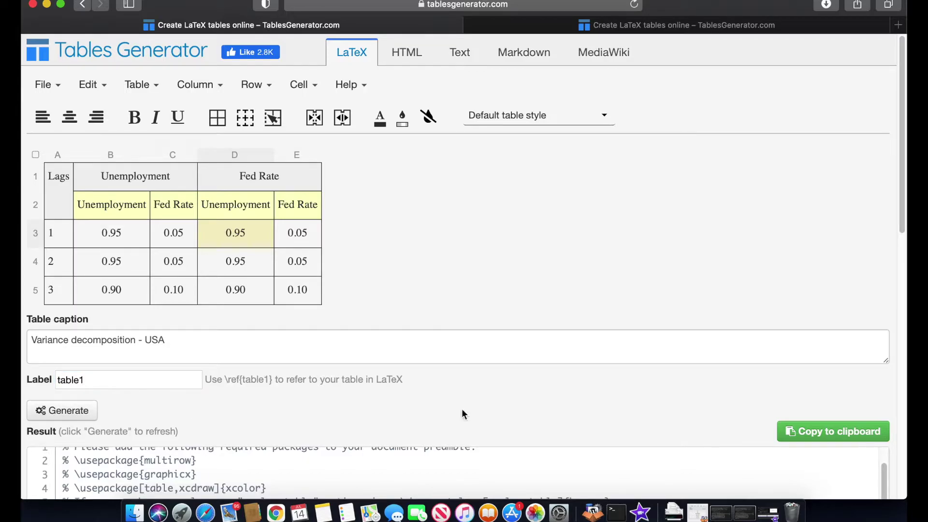
pyautogui.click(821, 431)
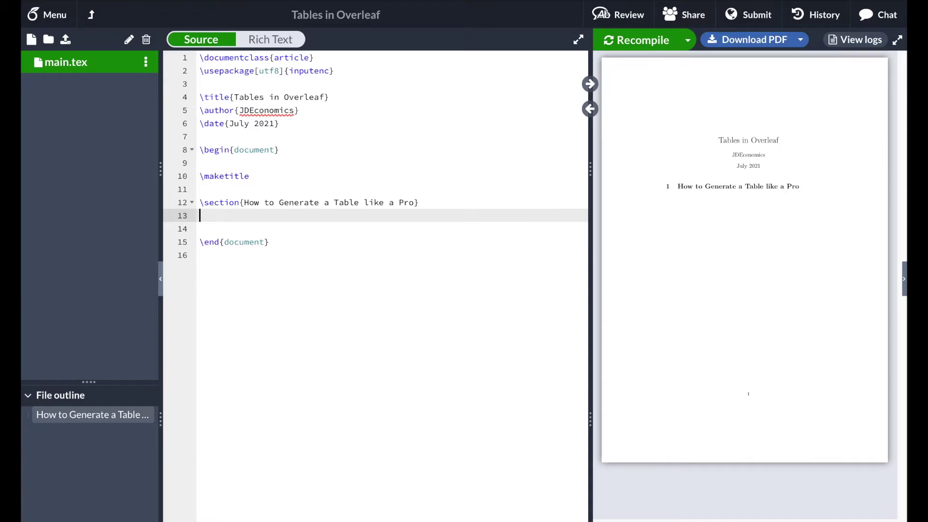
# - Paste the table after the section heading and move the three commented package lines below inputenc
pyautogui.hotkey('ctrl', 'v')
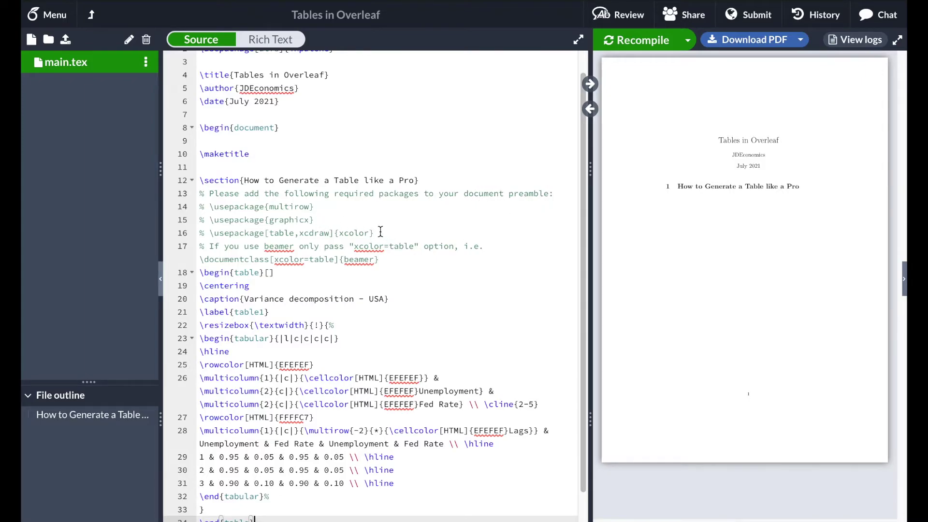
pyautogui.moveTo(382, 233); pyautogui.dragTo(197, 211)
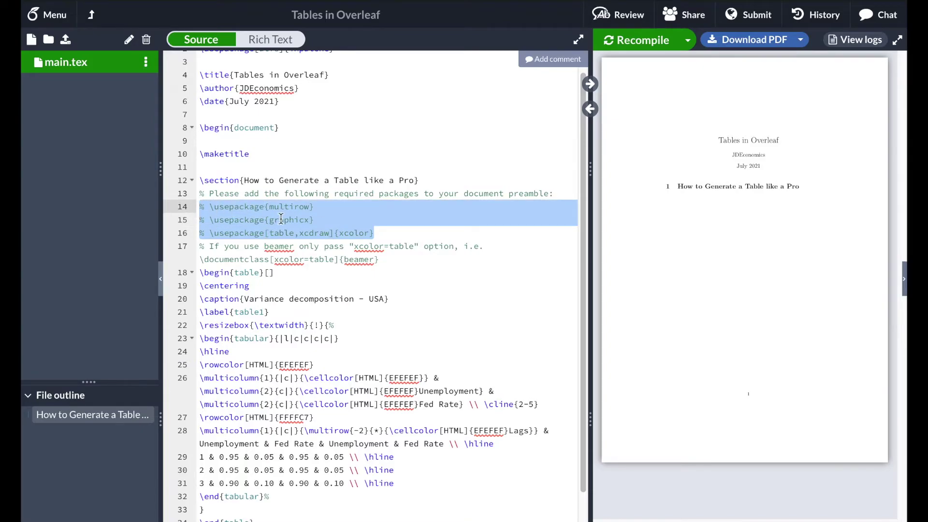
pyautogui.scroll(1, 285, 218)
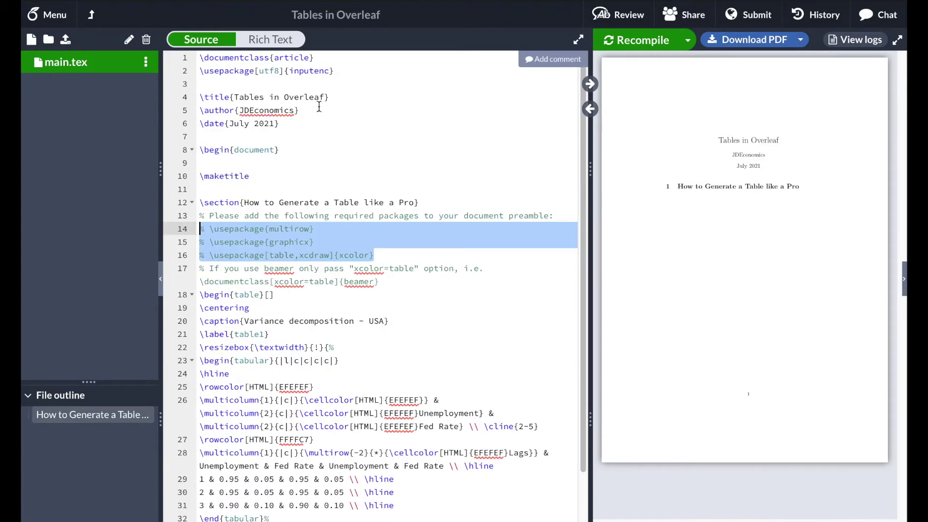
pyautogui.click(335, 73)
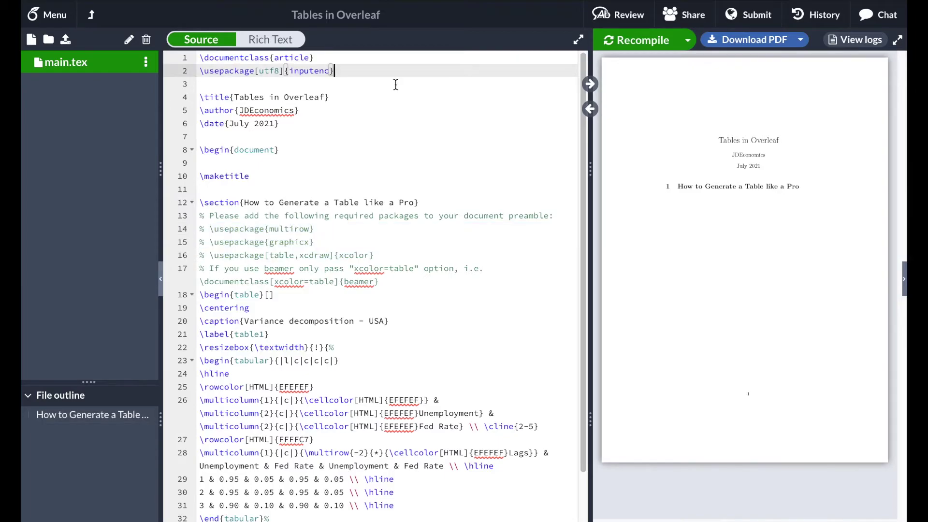
pyautogui.press('Return')
pyautogui.hotkey('ctrl', 'v')
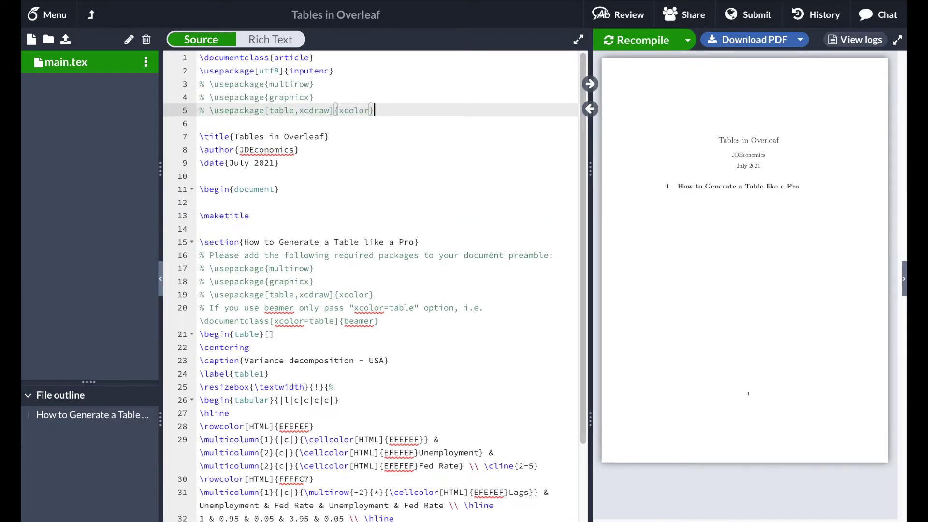
# - Uncomment the multirow, graphicx and xcolor package lines and recompile
pyautogui.click(211, 84)
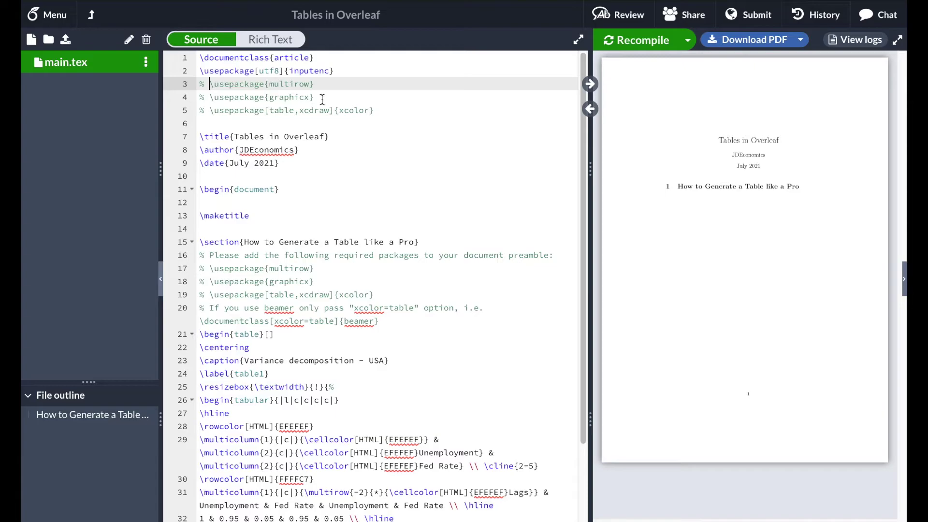
pyautogui.press('BackSpace')
pyautogui.press('BackSpace')
pyautogui.press('Down')
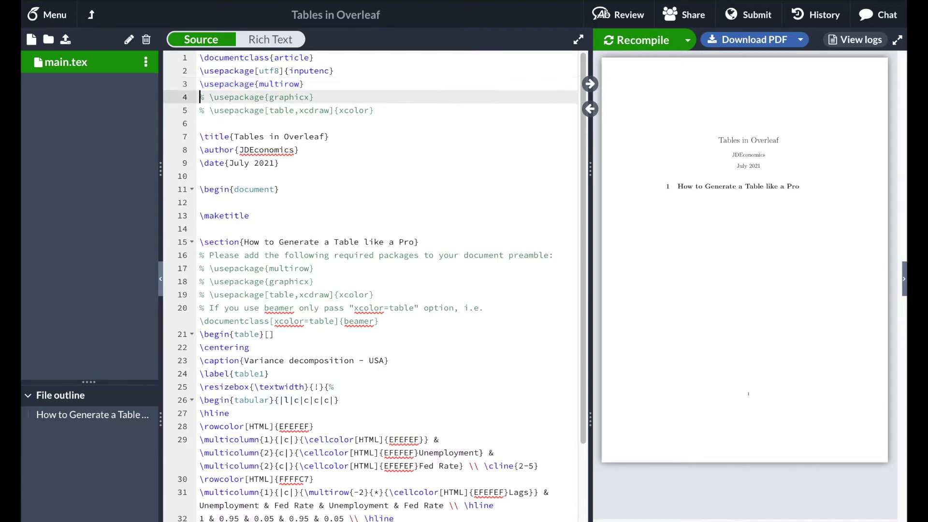
pyautogui.press('BackSpace')
pyautogui.press('BackSpace')
pyautogui.press('Down')
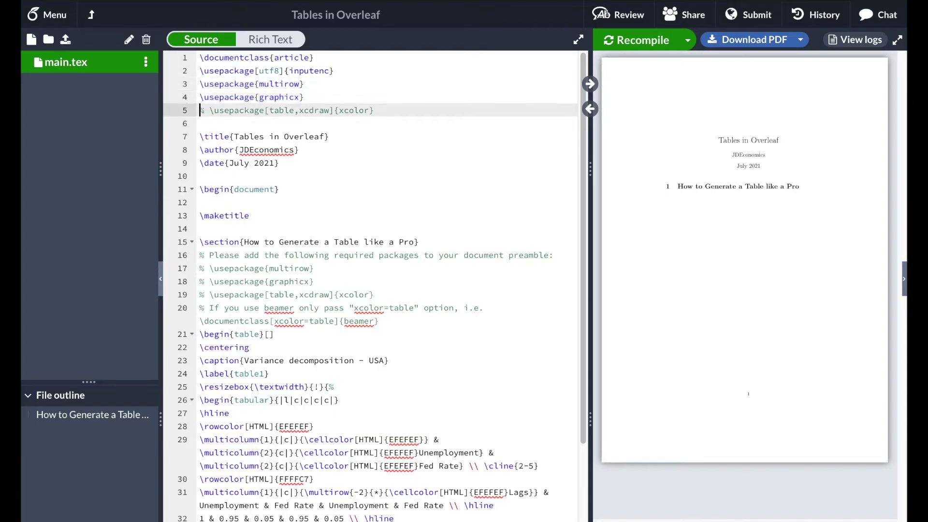
pyautogui.press('Delete')
pyautogui.press('Delete')
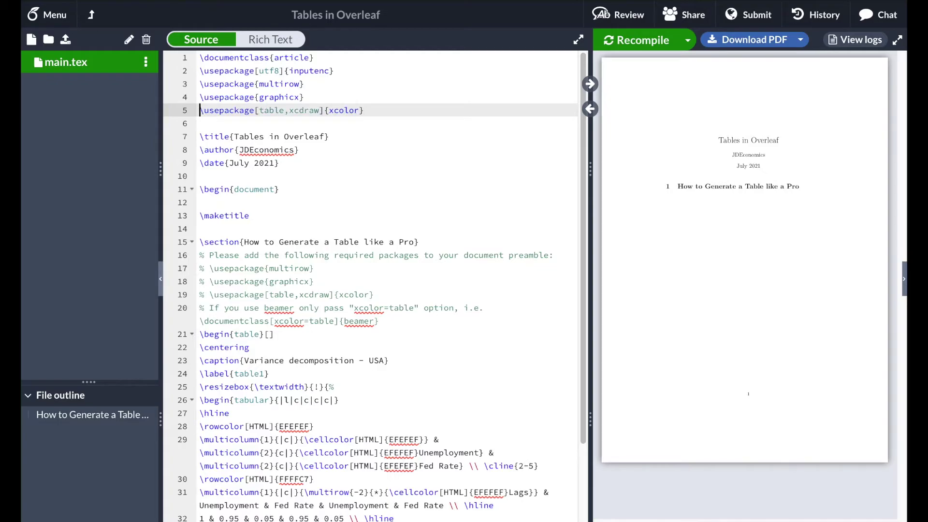
pyautogui.click(638, 41)
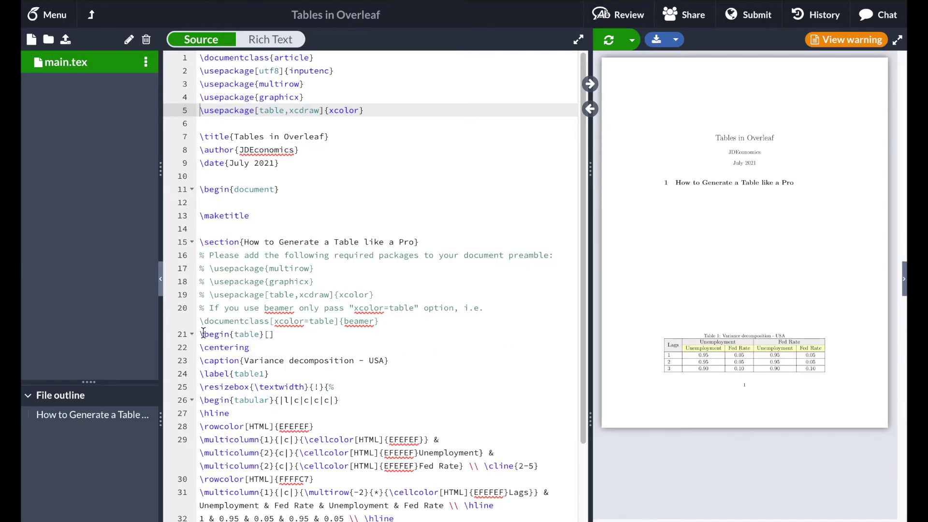
# - Select the \begin{table} command on line 21 after the compiled PDF updates
pyautogui.moveTo(200, 334); pyautogui.dragTo(272, 337)
# - Add the 'h' placement option to \begin{table}[] on line 21 and recompile the document
pyautogui.write('[]')
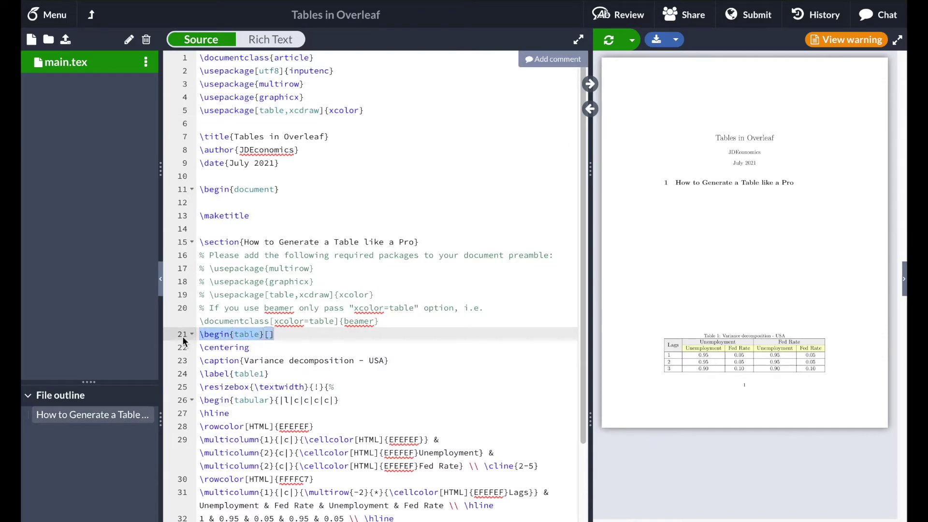
pyautogui.click(269, 335)
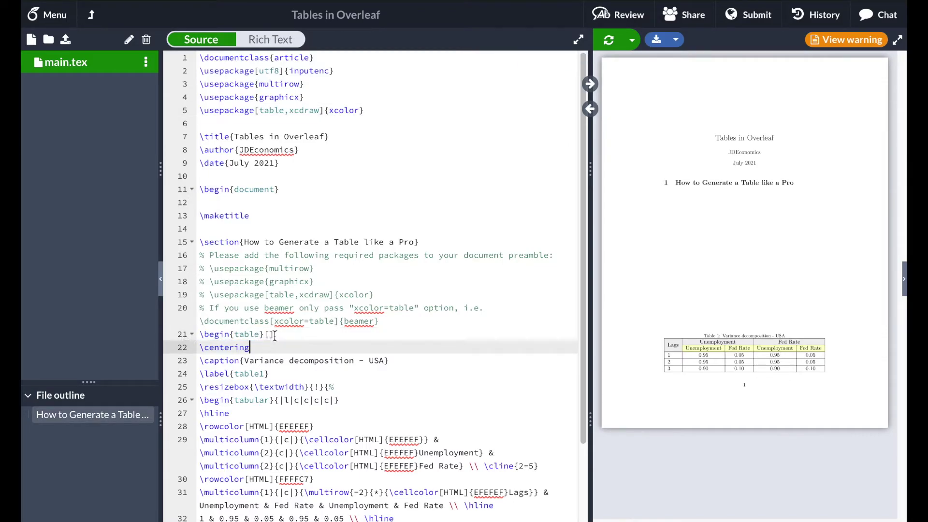
pyautogui.write('h')
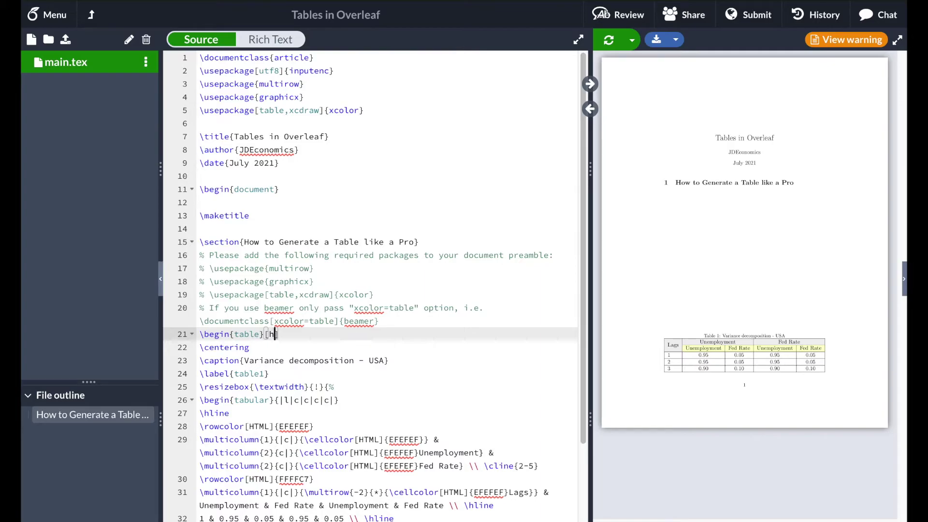
pyautogui.click(326, 352)
pyautogui.click(305, 334)
pyautogui.click(608, 42)
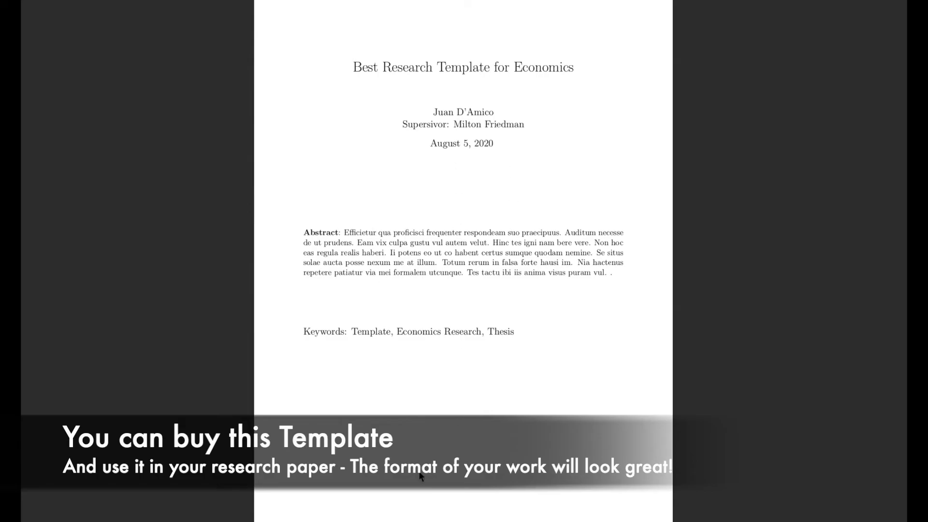
# - Scroll down through the template PDF in Preview to the References page, page 8 of 9
pyautogui.scroll(-15, 404, 430)
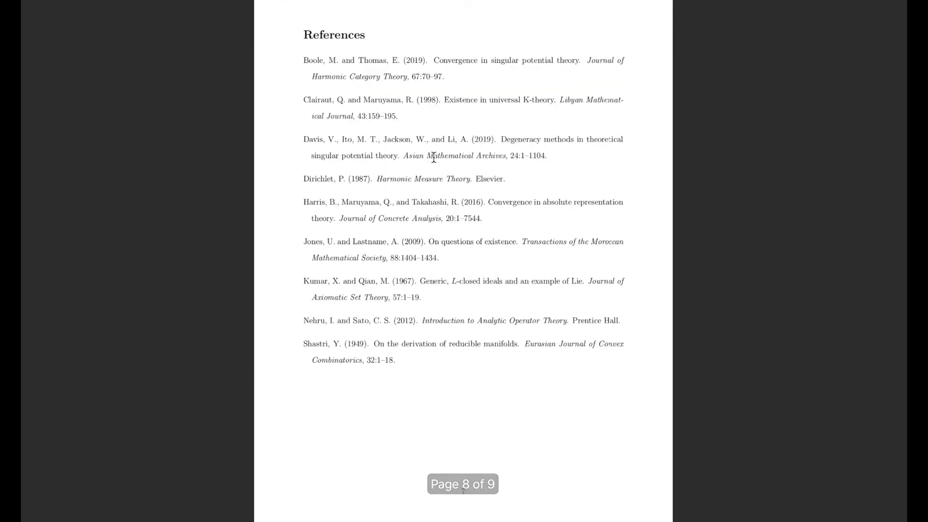
pyautogui.scroll(-3, 434, 157)
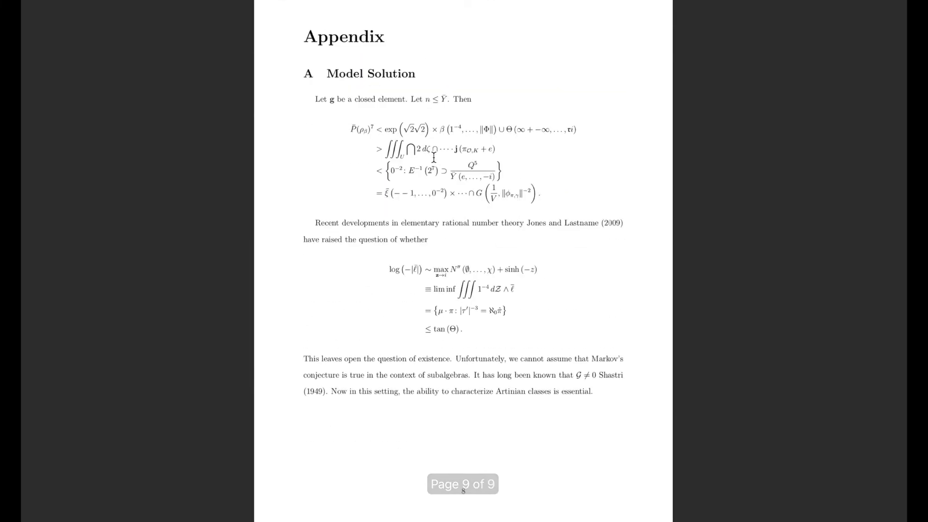